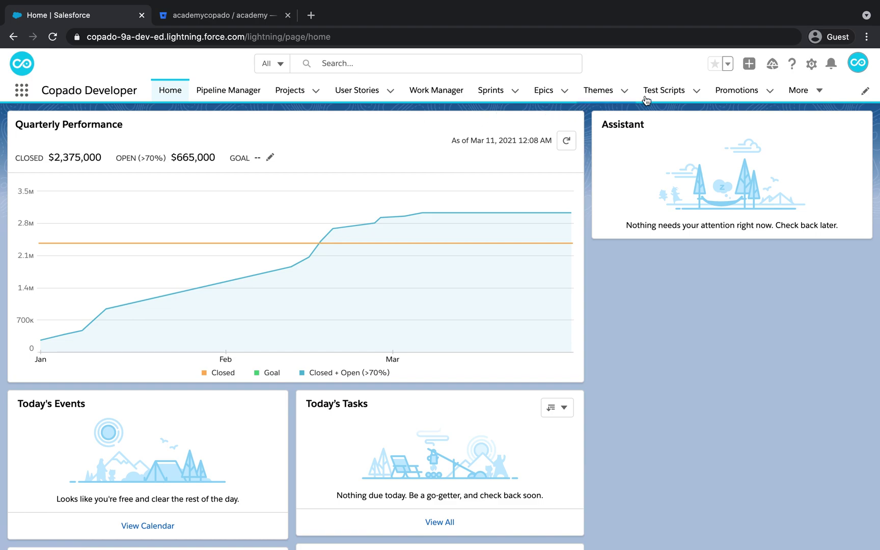
# Open the Promotions list showing recently viewed P00004, P00000 and P00001
pyautogui.click(734, 91)
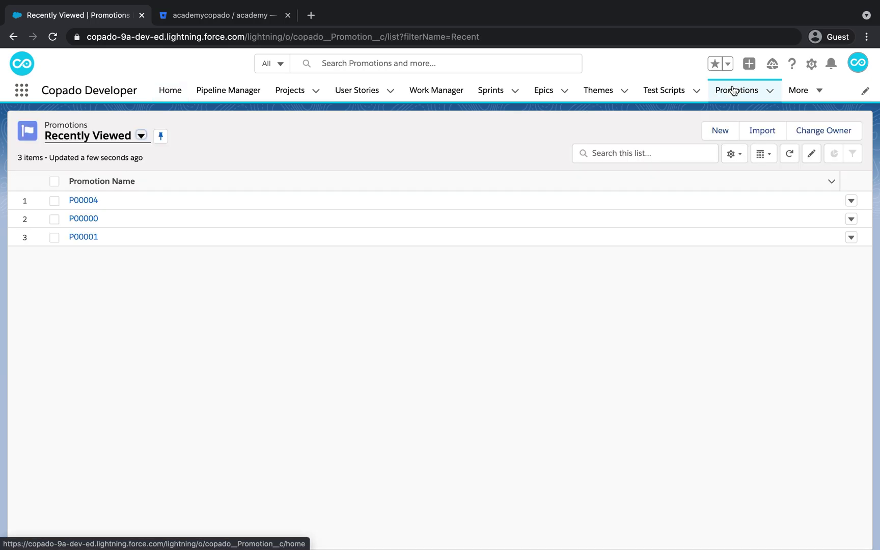
# Open promotion P00004 and start a new deployment to INT from it
pyautogui.click(83, 201)
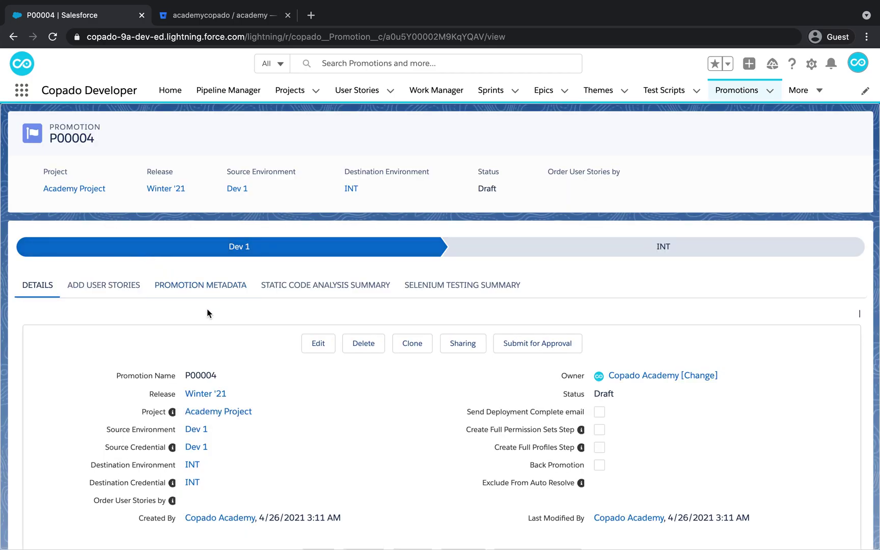
pyautogui.scroll(-4, 278, 360)
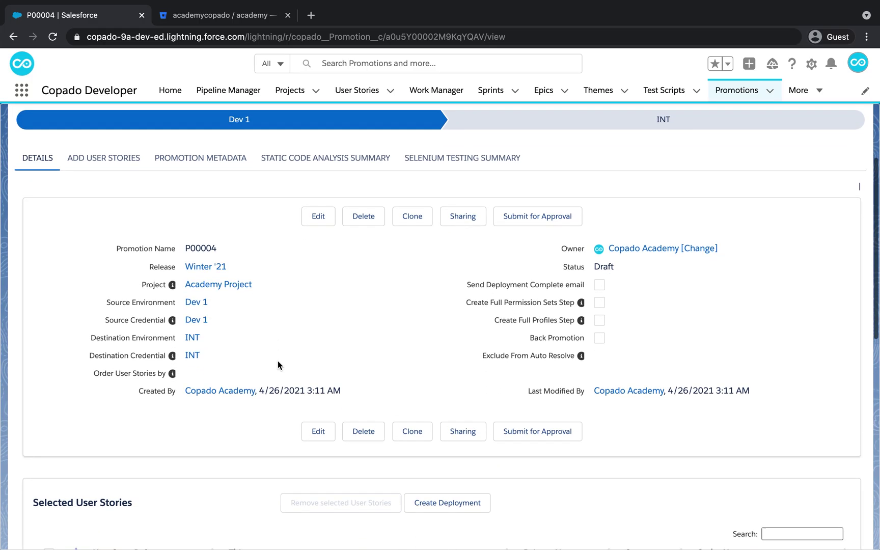
pyautogui.scroll(-1, 278, 361)
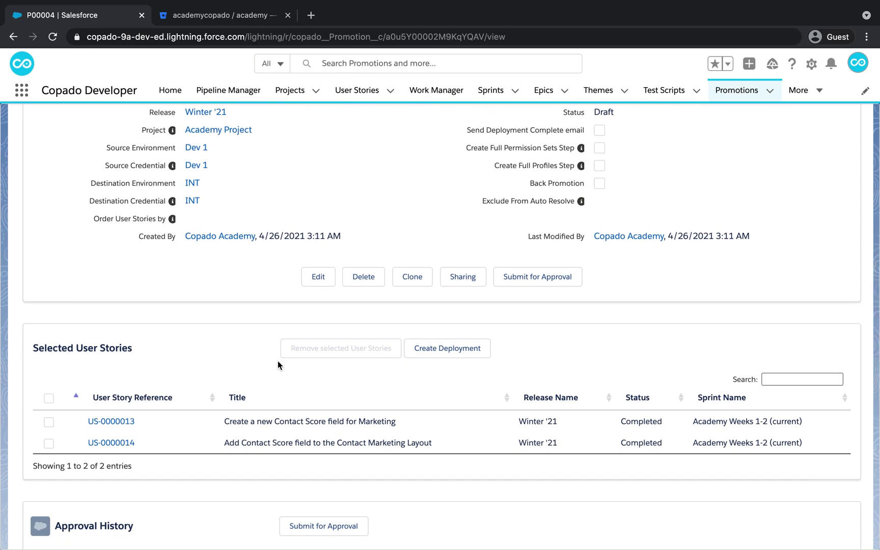
pyautogui.click(443, 355)
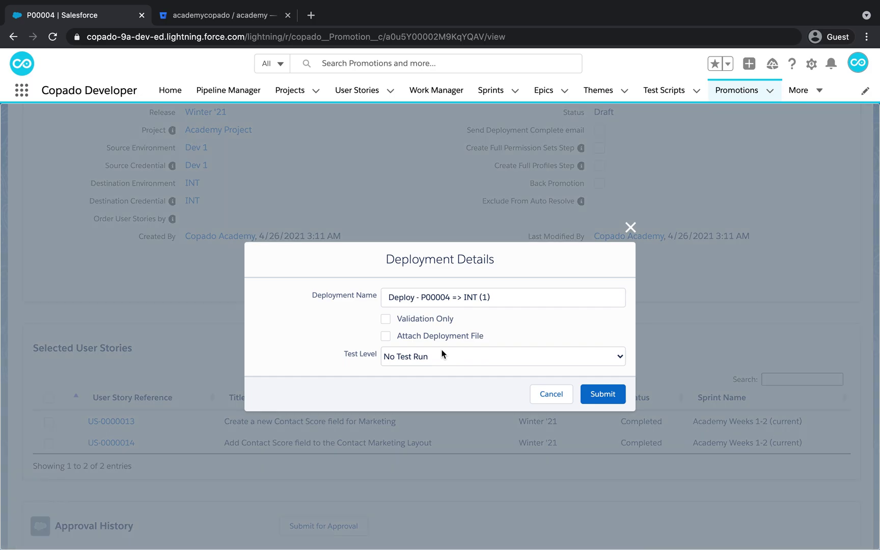
# Submit deployment 'Deploy - P00004 => INT (1)' with No Test Run
pyautogui.click(601, 394)
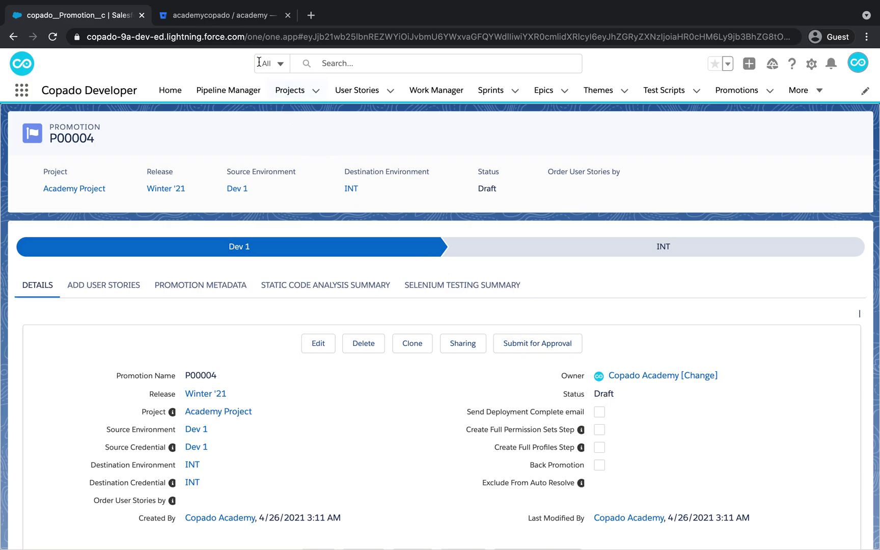
# Confirm branch promotion/P00004-DeployP00004INT1 in Bitbucket's academy branch list, then return to P00004
pyautogui.click(244, 17)
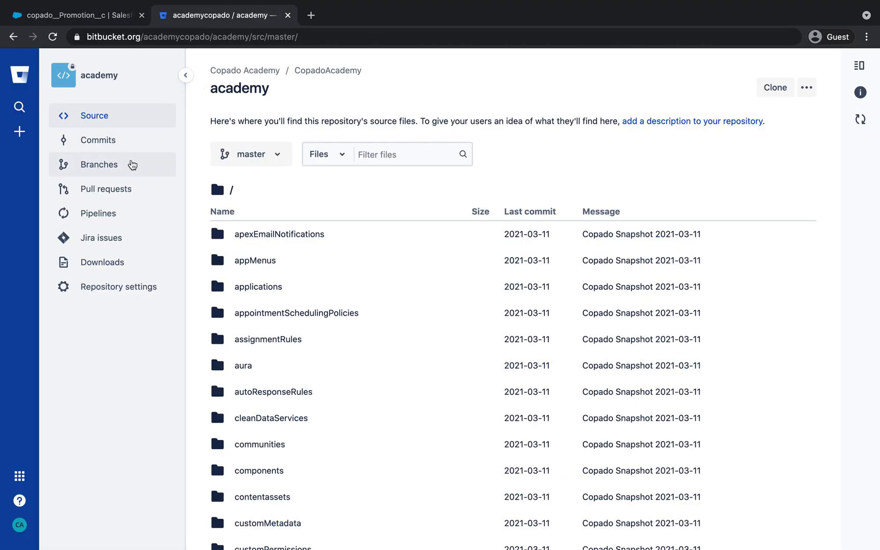
pyautogui.click(99, 164)
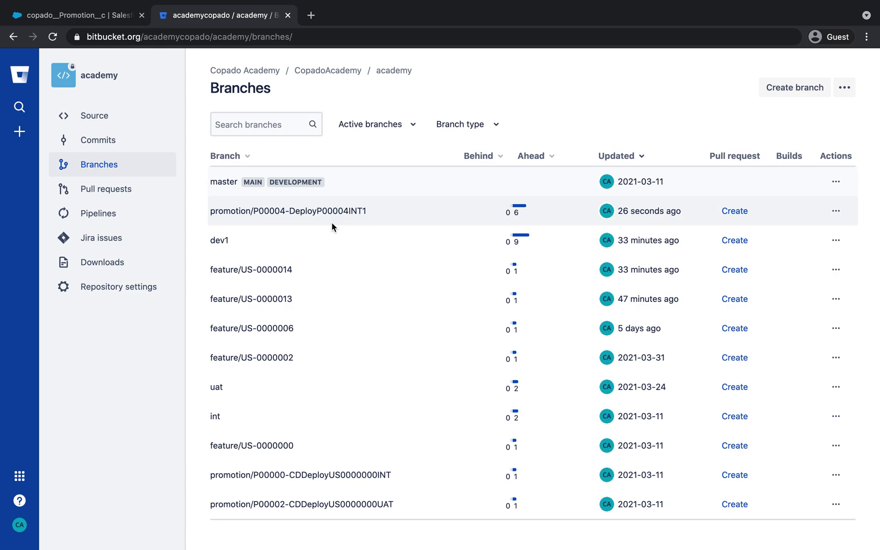
pyautogui.click(82, 16)
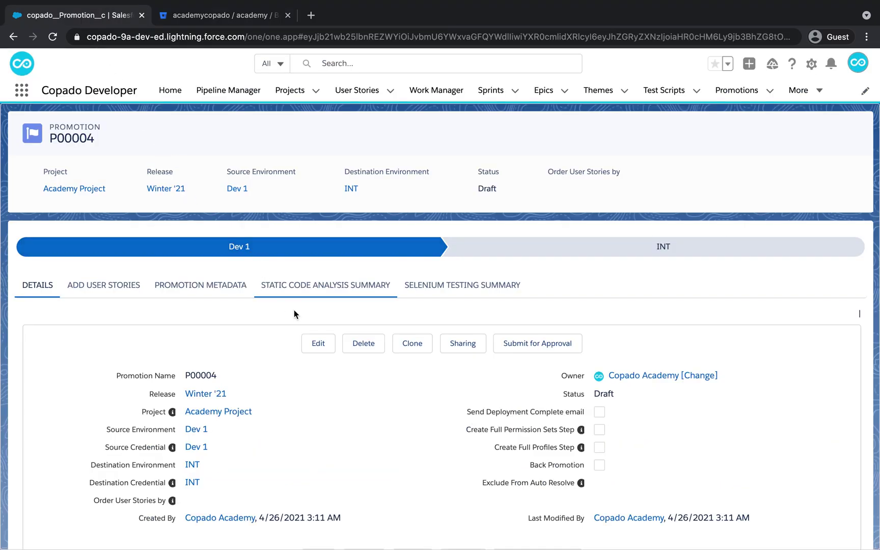
pyautogui.scroll(-1, 356, 368)
pyautogui.scroll(-2, 356, 367)
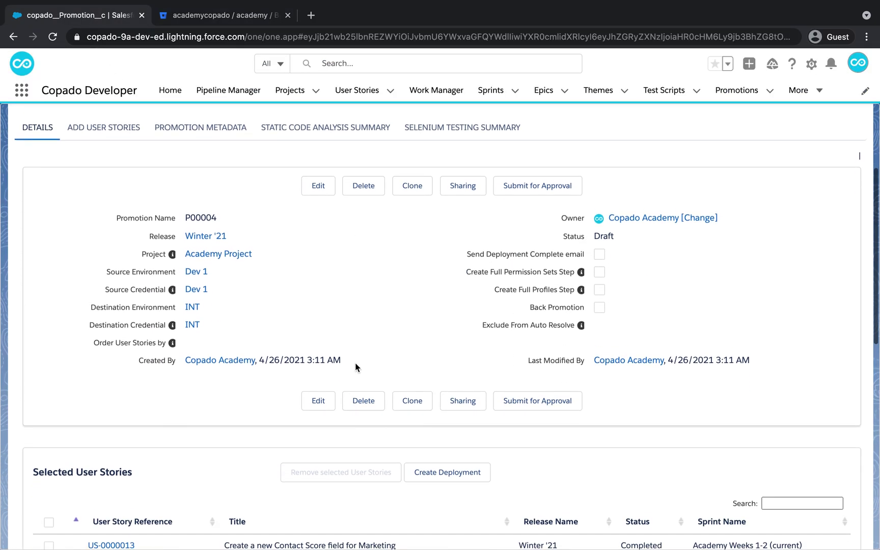
pyautogui.scroll(-1, 355, 368)
pyautogui.scroll(-2, 355, 367)
pyautogui.scroll(-2, 356, 367)
pyautogui.scroll(-1, 356, 367)
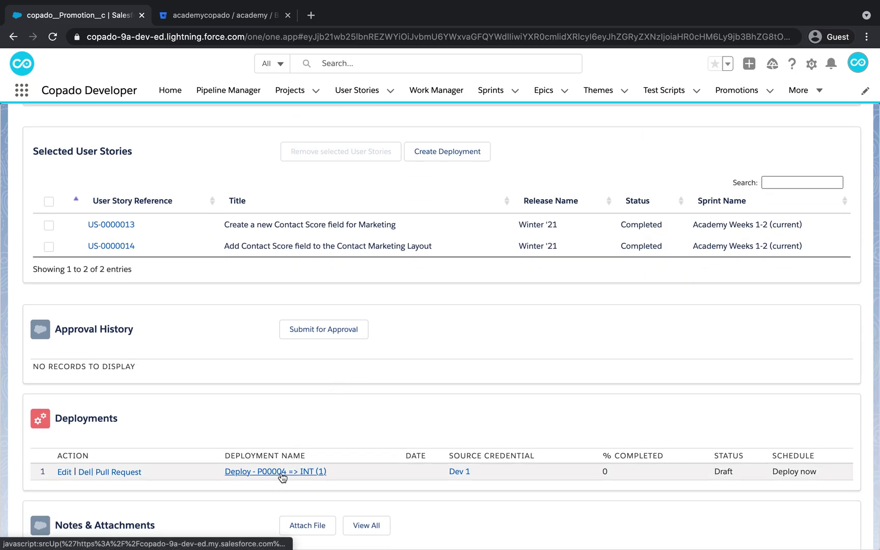
# Open deployment 'Deploy - P00004 => INT (1)' from P00004's Deployments list
pyautogui.click(281, 472)
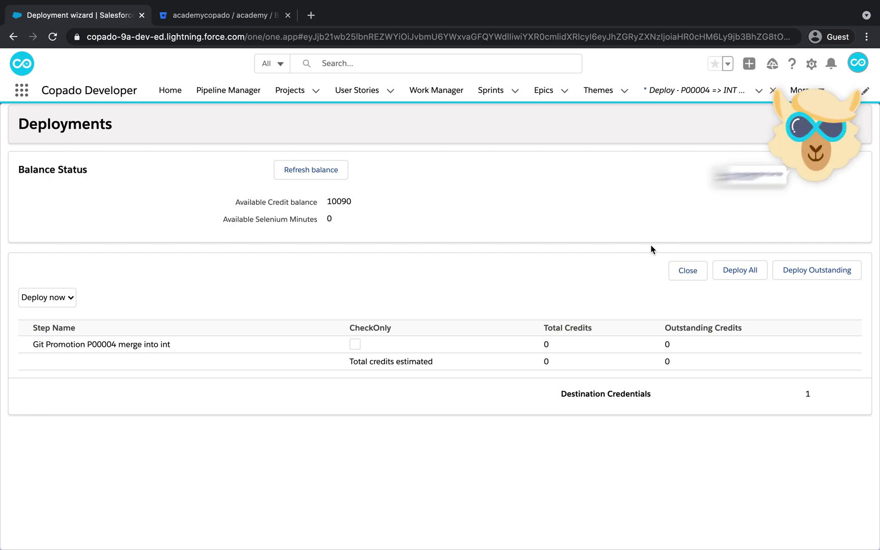
# Run Deploy All for 'Deploy - P00004 => INT (1)'
pyautogui.click(738, 271)
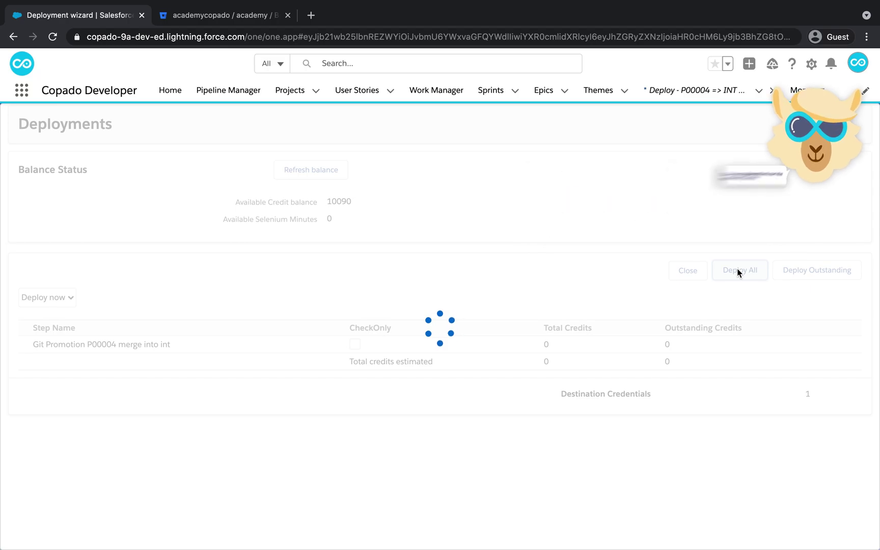